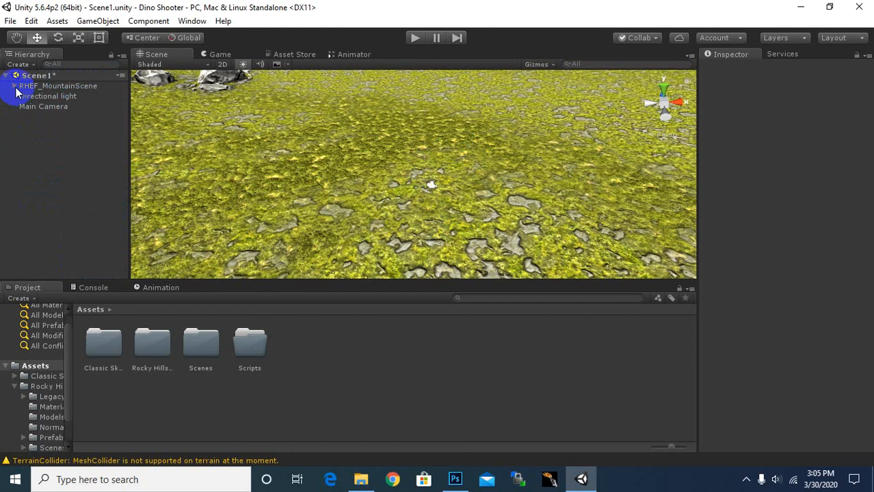
# - Add a capsule to the scene and lower it to a Y position of about 0.77 near the ground
pyautogui.click(19, 65)
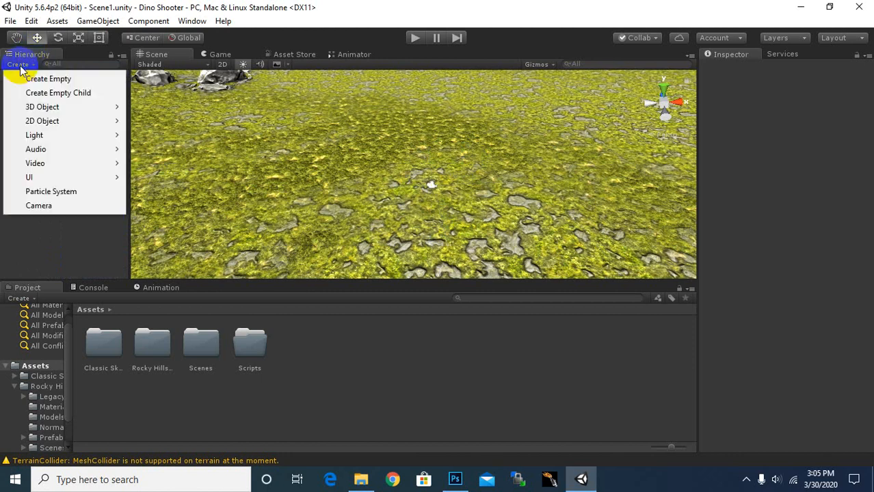
pyautogui.moveTo(69, 108)
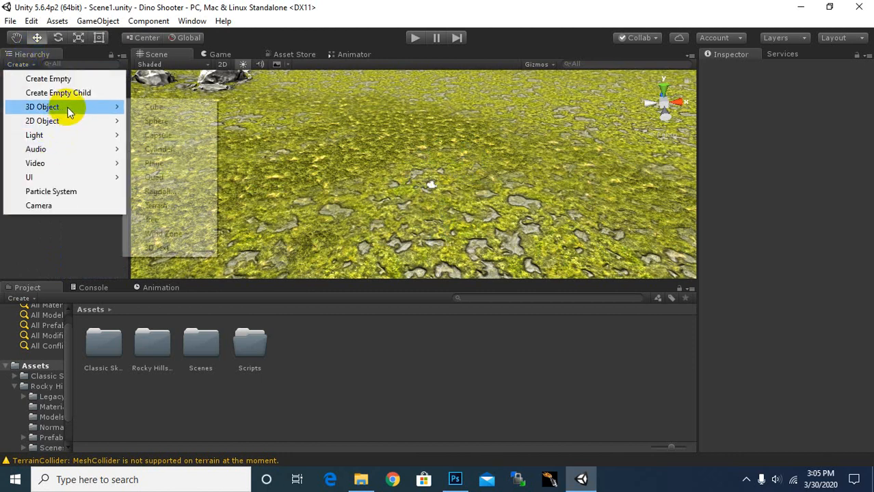
pyautogui.click(168, 137)
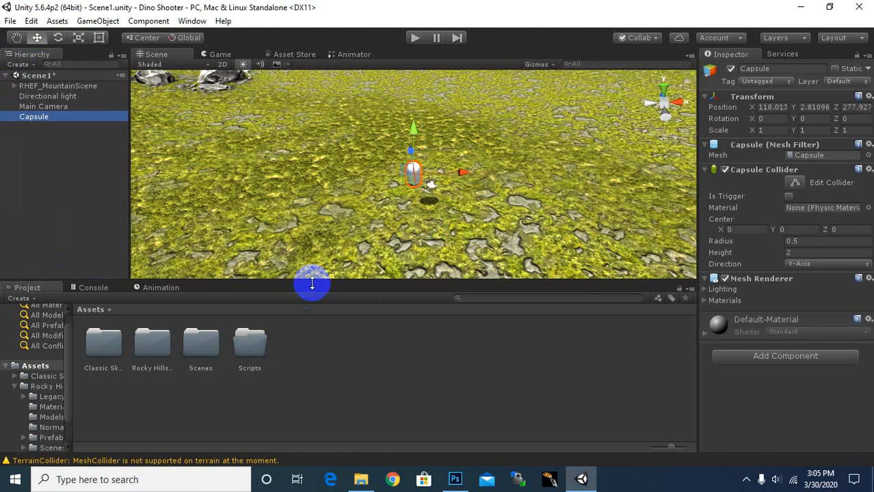
pyautogui.moveTo(444, 218); pyautogui.dragTo(457, 115, button='middle')
pyautogui.moveTo(457, 115); pyautogui.dragTo(445, 139)
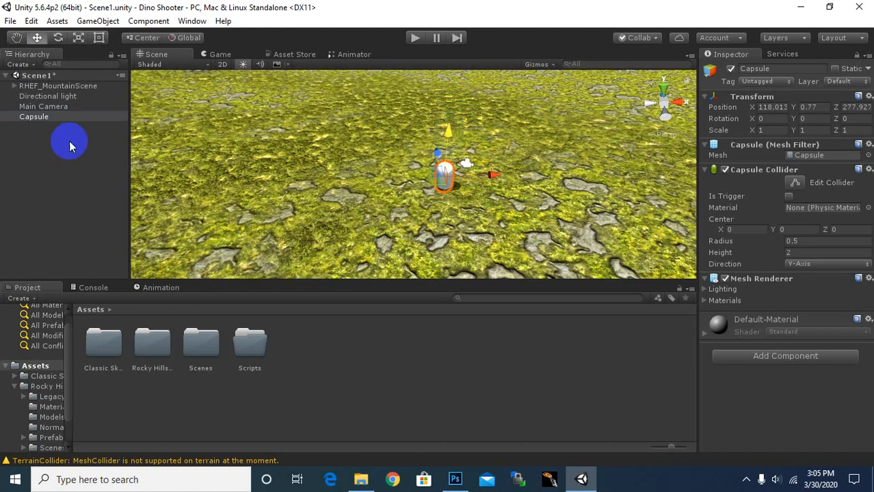
# - Make the Main Camera a child of the Capsule and set its position to X 0, Y 0, Z 0
pyautogui.click(49, 108)
pyautogui.moveTo(51, 114); pyautogui.dragTo(45, 117)
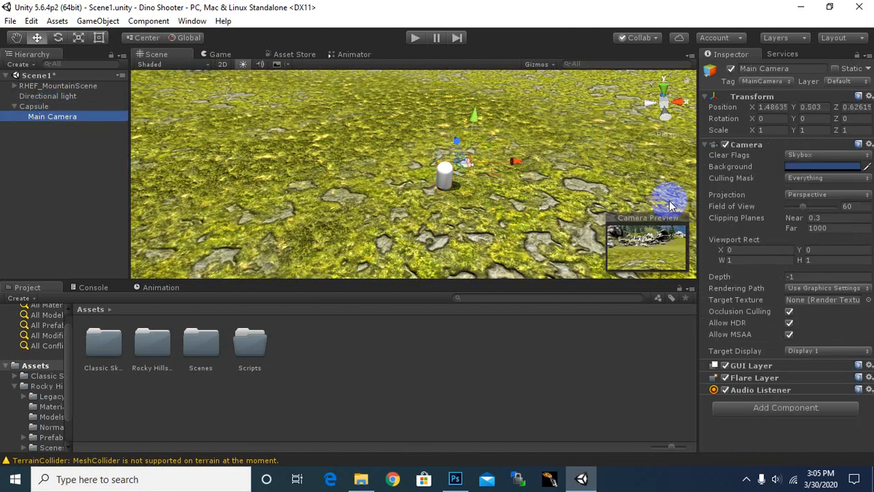
pyautogui.click(784, 107)
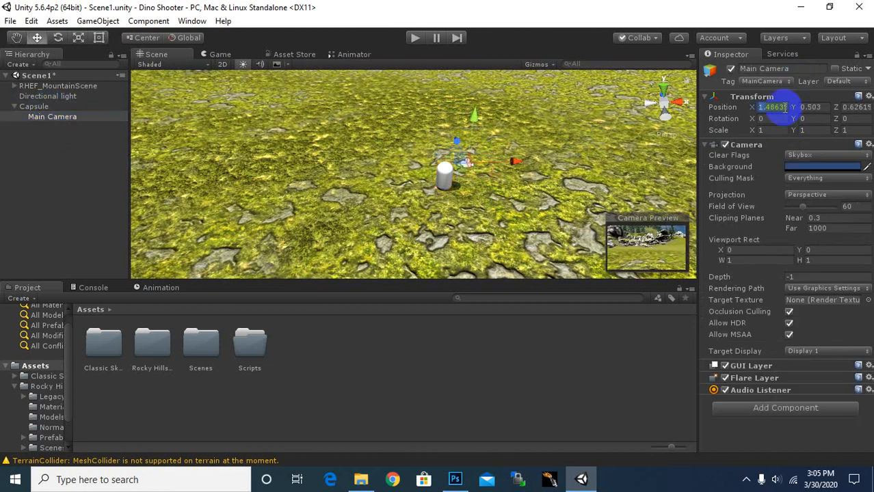
pyautogui.write('0')
pyautogui.click(809, 107)
pyautogui.write('0')
pyautogui.click(847, 107)
pyautogui.write('0')
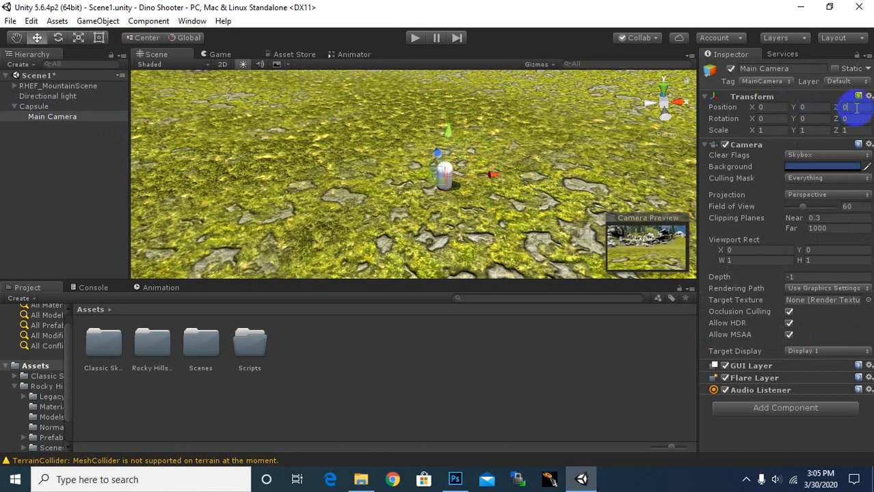
pyautogui.click(566, 220)
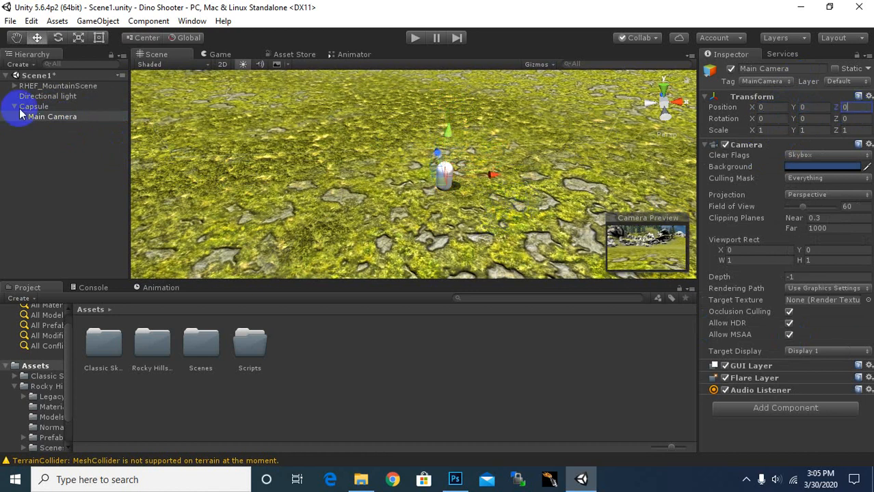
# - Raise the Capsule slightly above the terrain to a Y position of about 0.9
pyautogui.scroll(3, 506, 200)
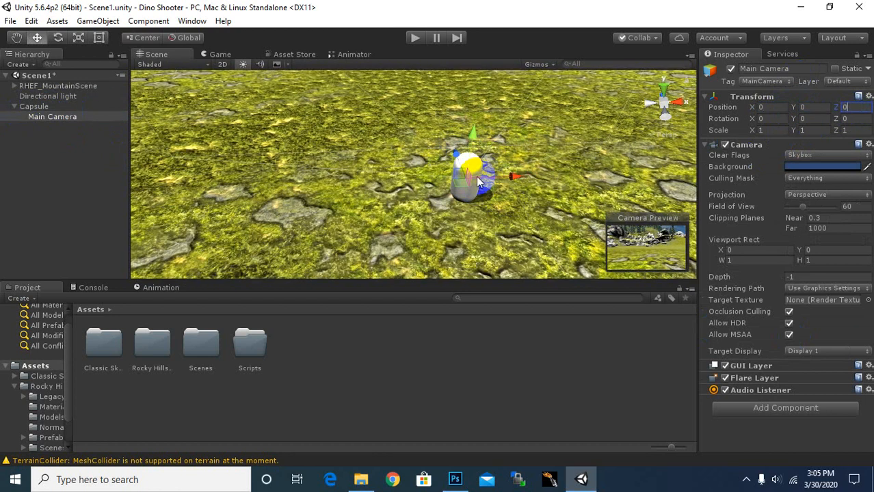
pyautogui.moveTo(476, 176); pyautogui.dragTo(569, 113, button='middle')
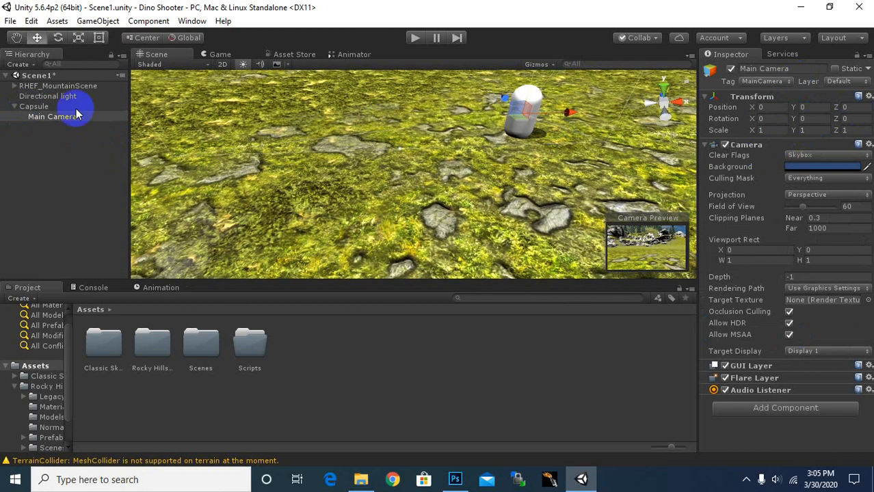
pyautogui.click(60, 107)
pyautogui.click(534, 80)
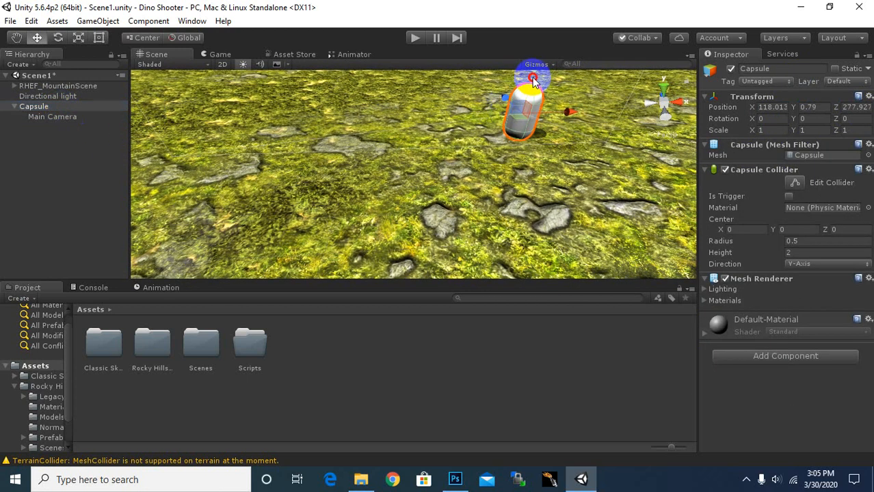
pyautogui.moveTo(534, 79); pyautogui.dragTo(529, 74)
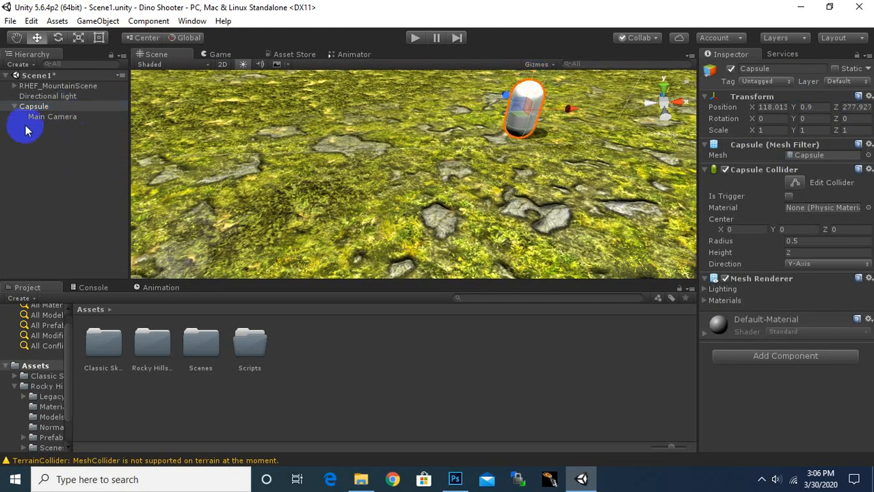
# - Move the Main Camera behind and above the capsule to about Y 0.36, Z -3.12, and test the view in play mode
pyautogui.click(61, 116)
pyautogui.moveTo(503, 102); pyautogui.dragTo(539, 137)
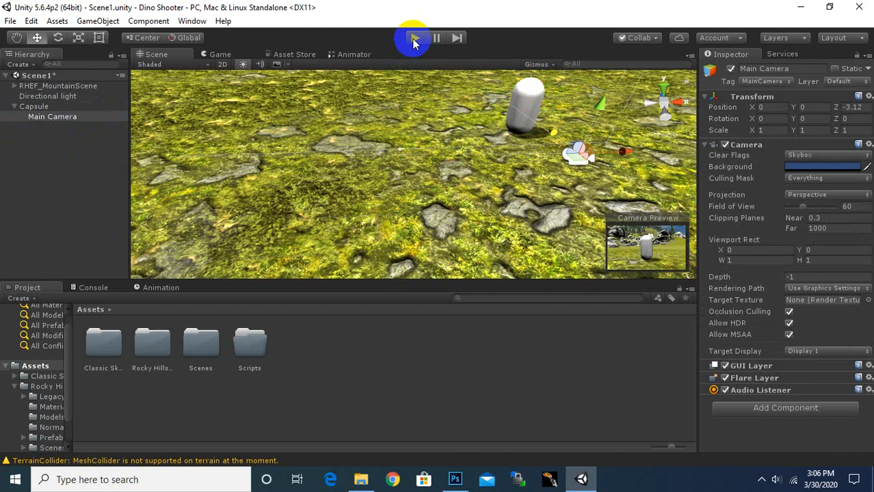
pyautogui.moveTo(599, 102); pyautogui.dragTo(519, 60)
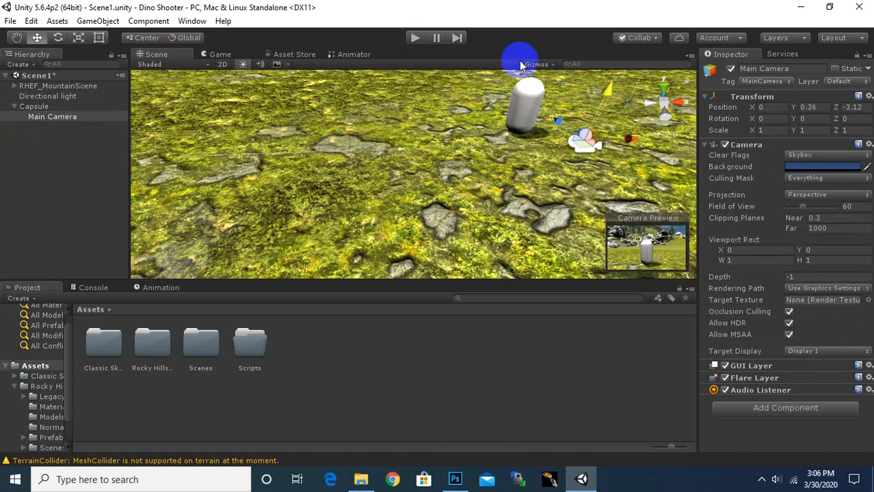
pyautogui.click(418, 37)
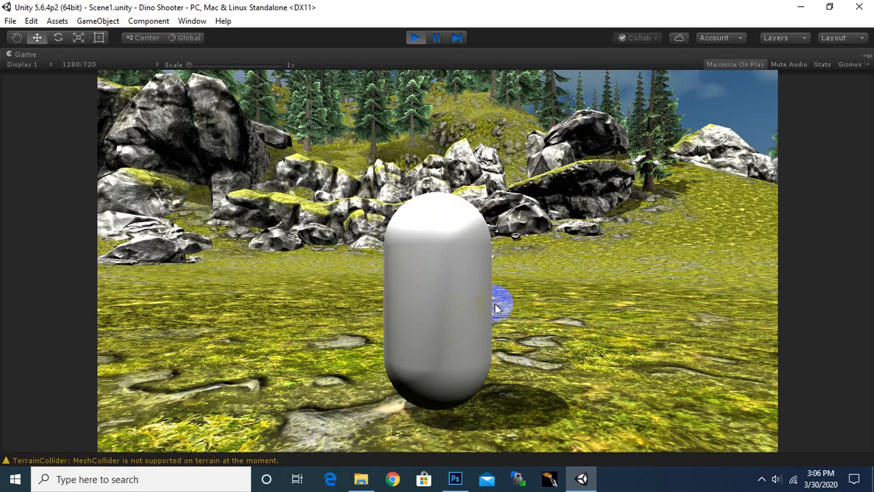
pyautogui.click(414, 40)
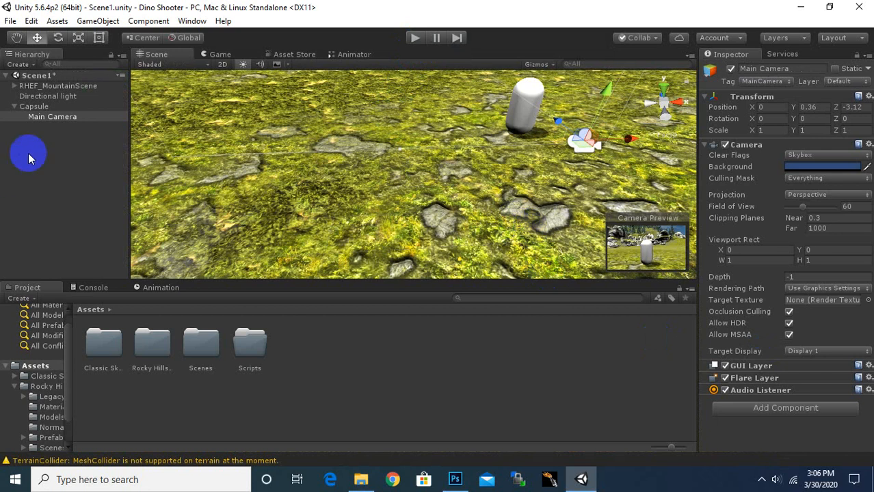
# - Detach the Main Camera from the Capsule, placing it at the root level of the scene
pyautogui.click(70, 116)
pyautogui.click(61, 156)
pyautogui.click(30, 106)
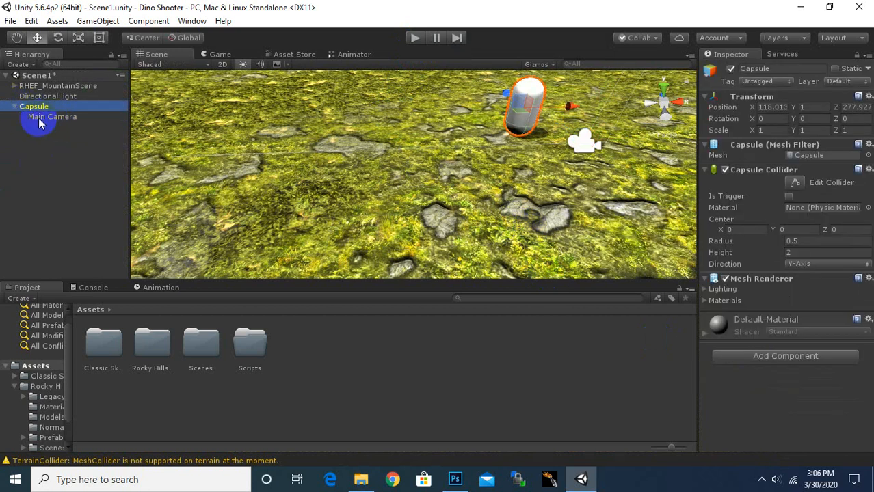
pyautogui.moveTo(31, 116); pyautogui.dragTo(27, 107)
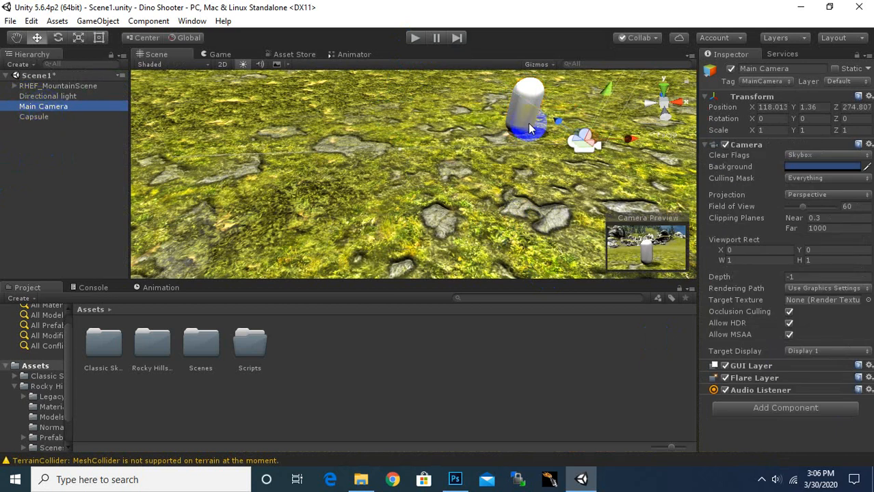
# - Rename the Capsule object as Player
pyautogui.click(35, 116)
pyautogui.click(54, 147)
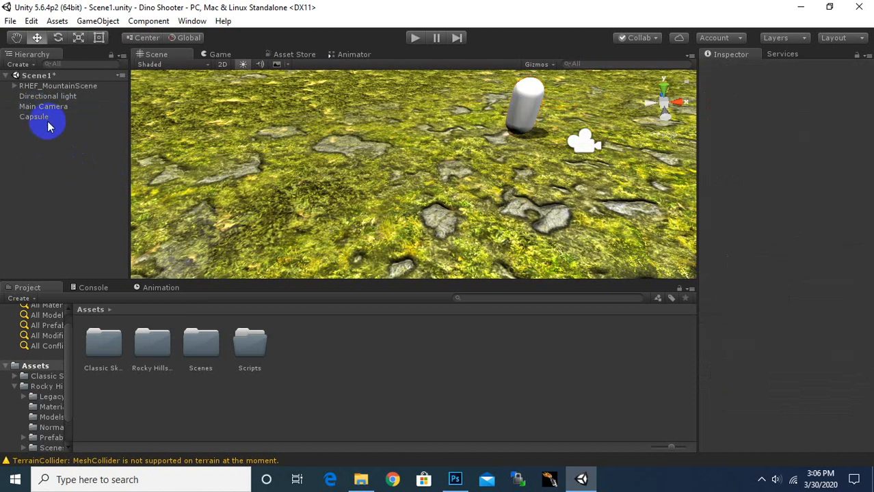
pyautogui.click(48, 118)
pyautogui.rightClick(46, 121)
pyautogui.click(86, 163)
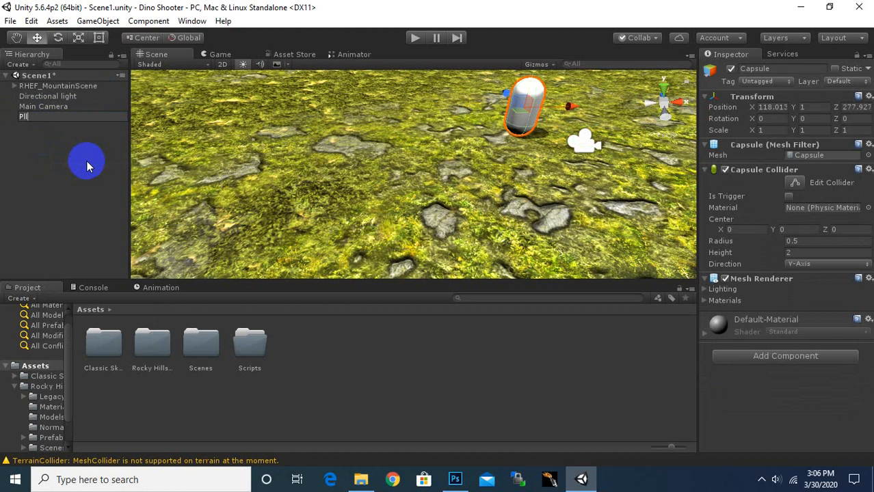
pyautogui.write('Player')
pyautogui.press('Return')
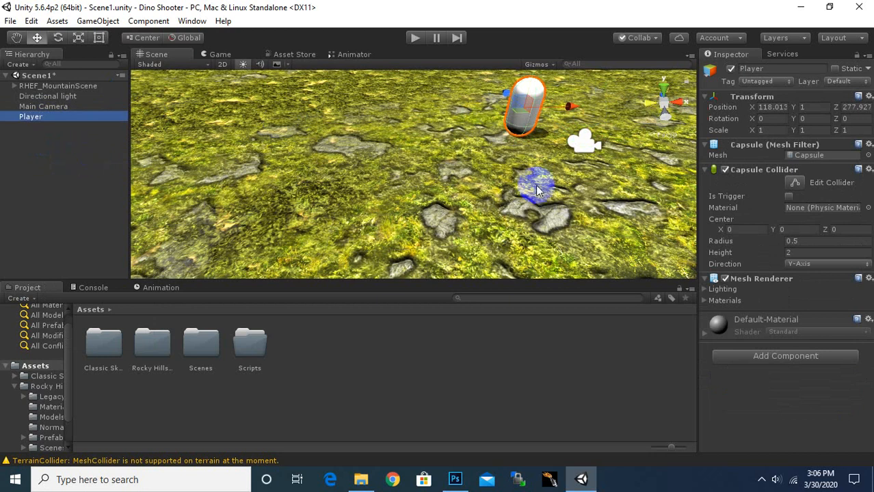
# - Add a Rigidbody component to the Player and remove it again
pyautogui.scroll(-2, 430, 135)
pyautogui.moveTo(430, 136); pyautogui.dragTo(415, 166, button='middle')
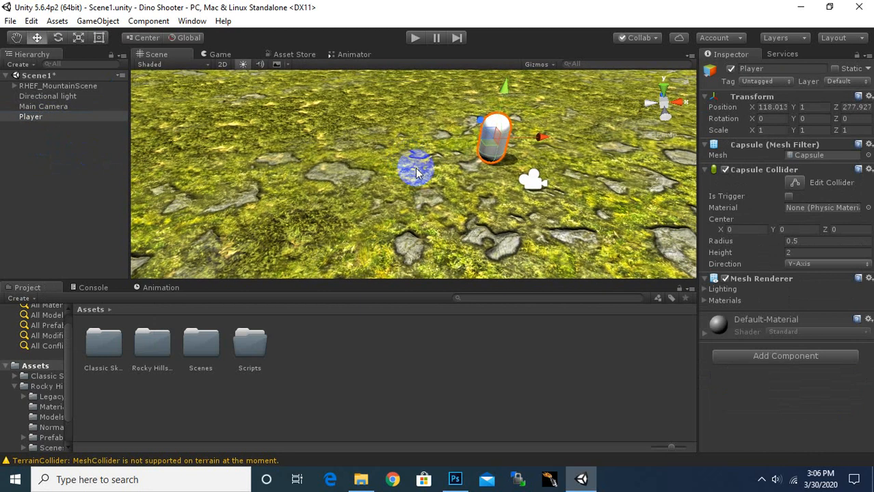
pyautogui.click(773, 357)
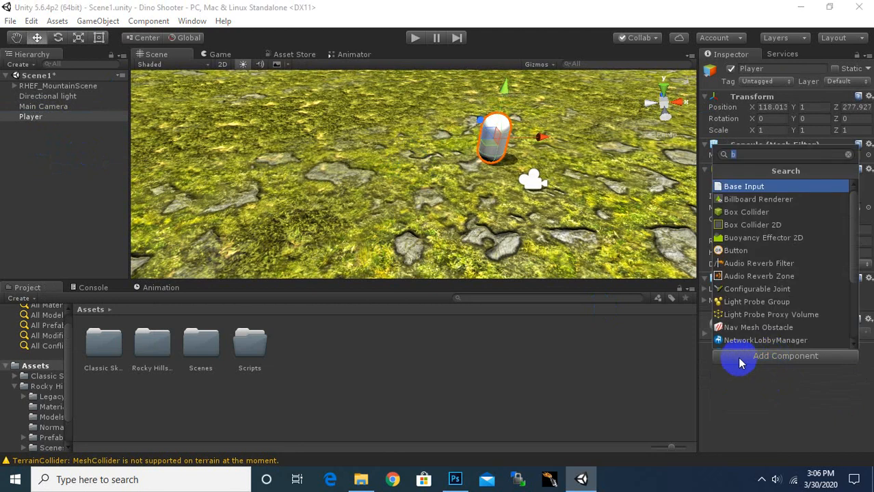
pyautogui.write('ri')
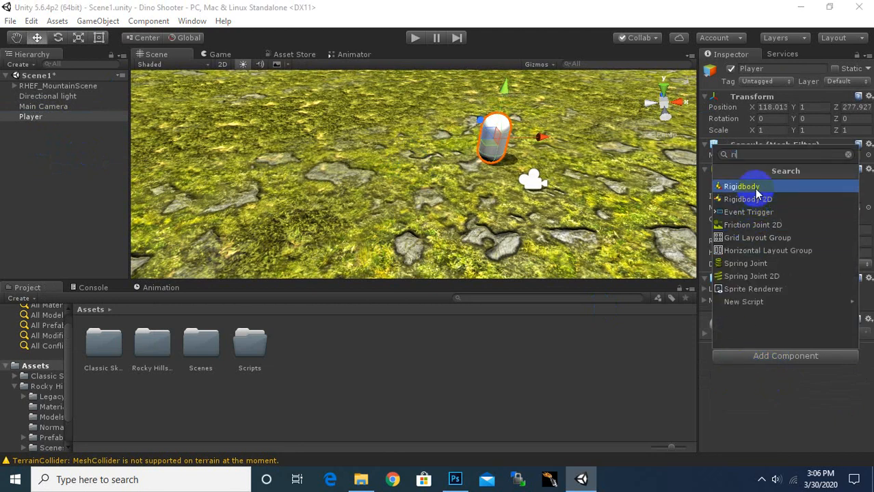
pyautogui.click(752, 189)
pyautogui.scroll(-1, 740, 391)
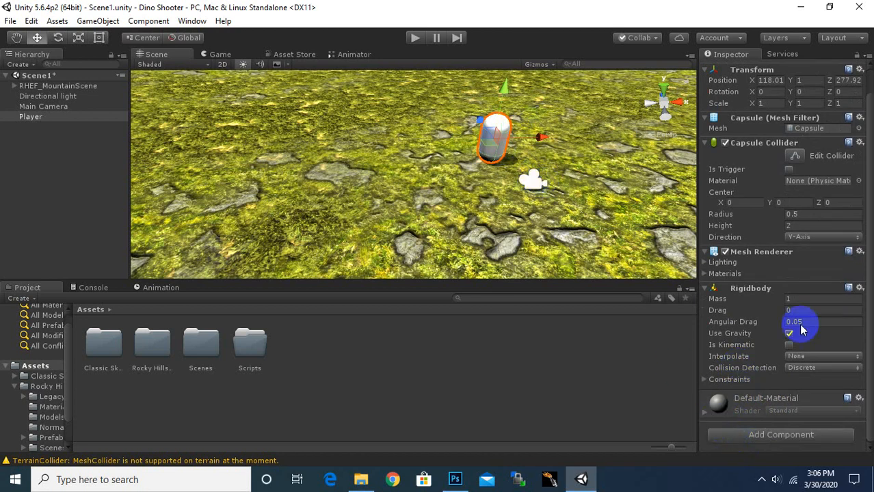
pyautogui.click(859, 288)
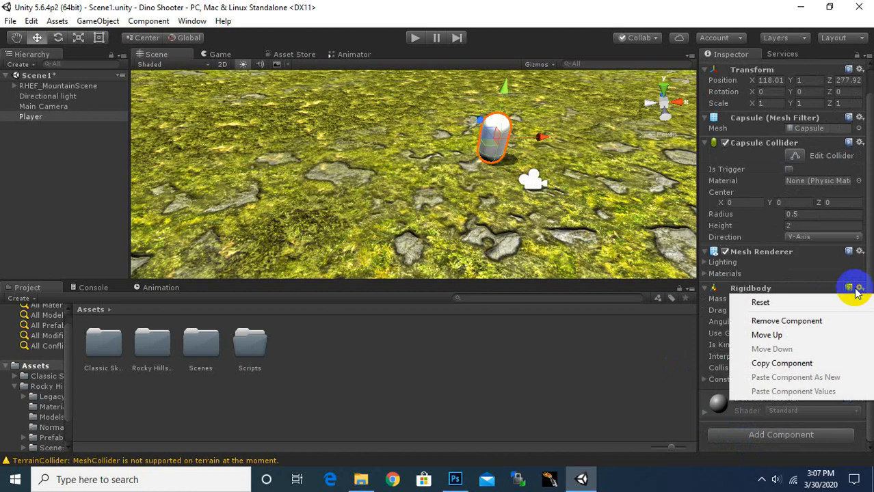
pyautogui.click(766, 318)
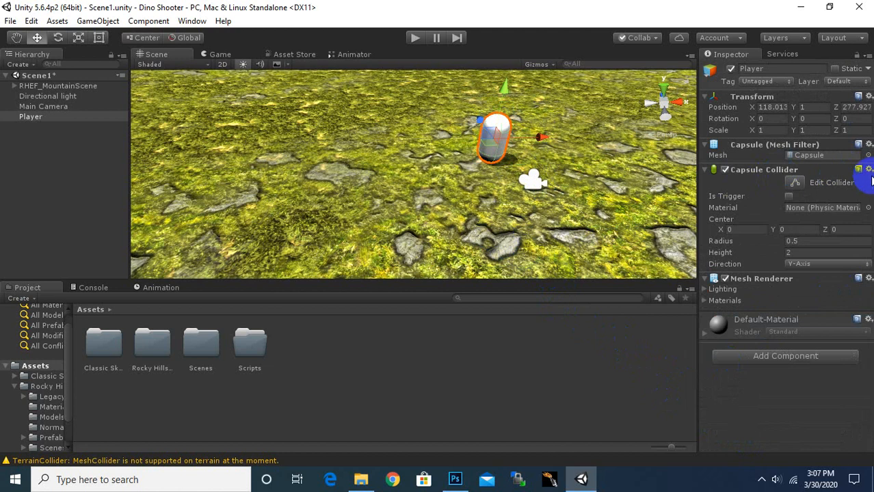
pyautogui.click(868, 170)
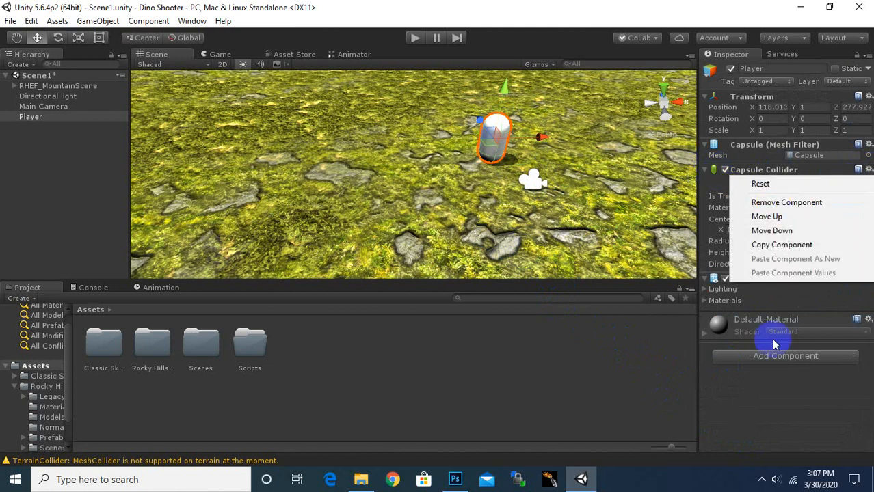
pyautogui.click(772, 387)
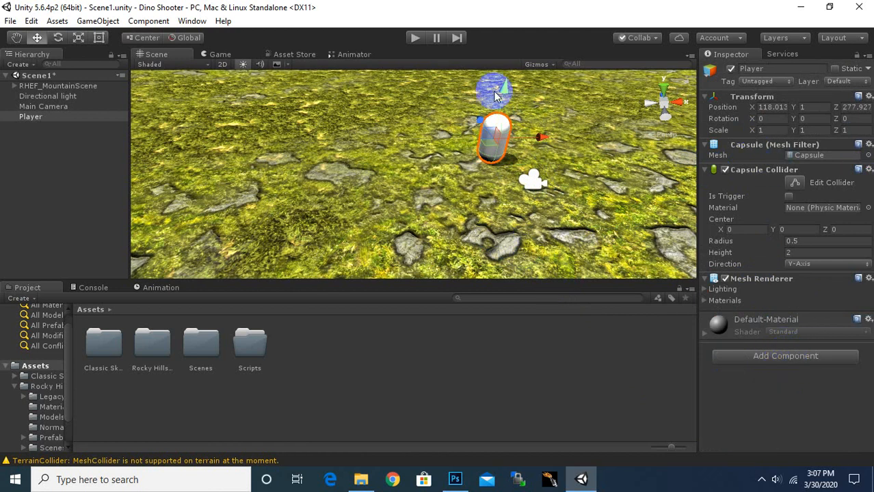
pyautogui.scroll(3, 508, 106)
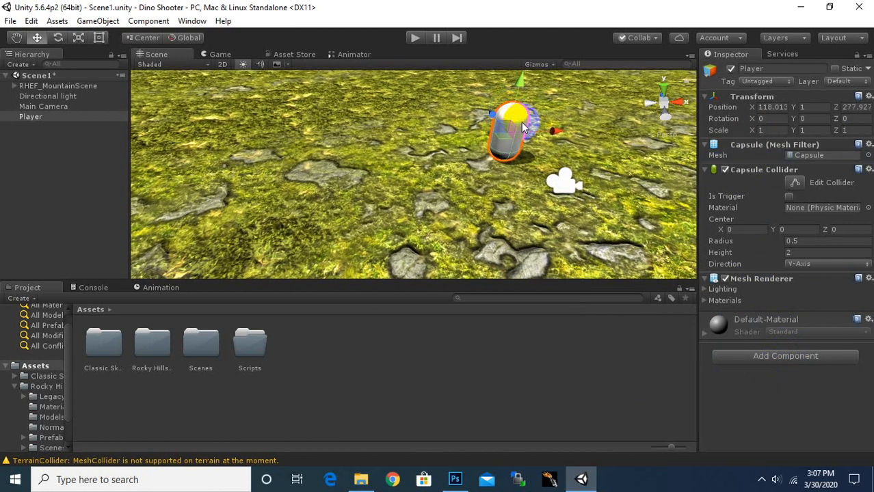
pyautogui.moveTo(441, 132); pyautogui.dragTo(434, 152, button='middle')
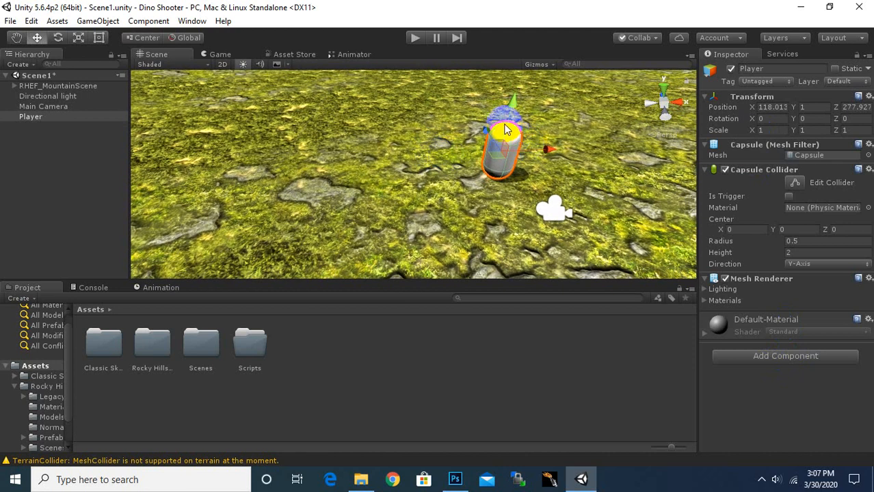
# - Open the Capsule Collider's online reference page, search the Unity manual for "charactercontroller", and return to the Unity editor
pyautogui.click(859, 171)
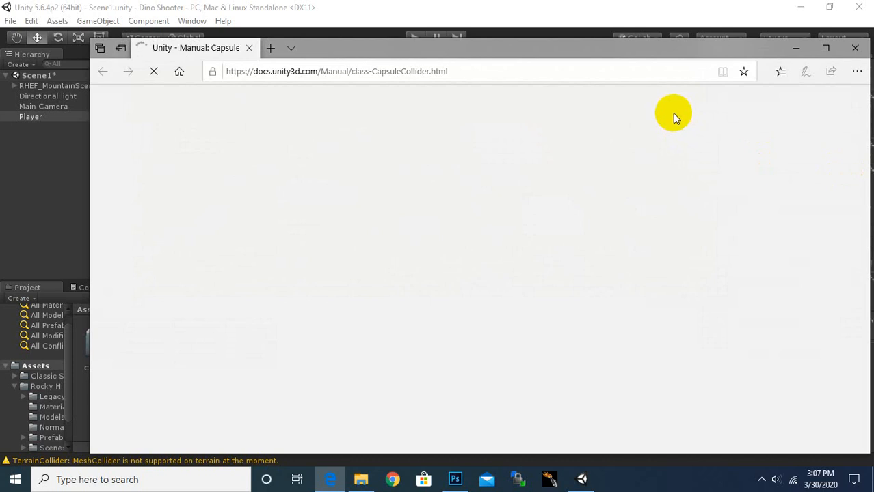
pyautogui.click(761, 480)
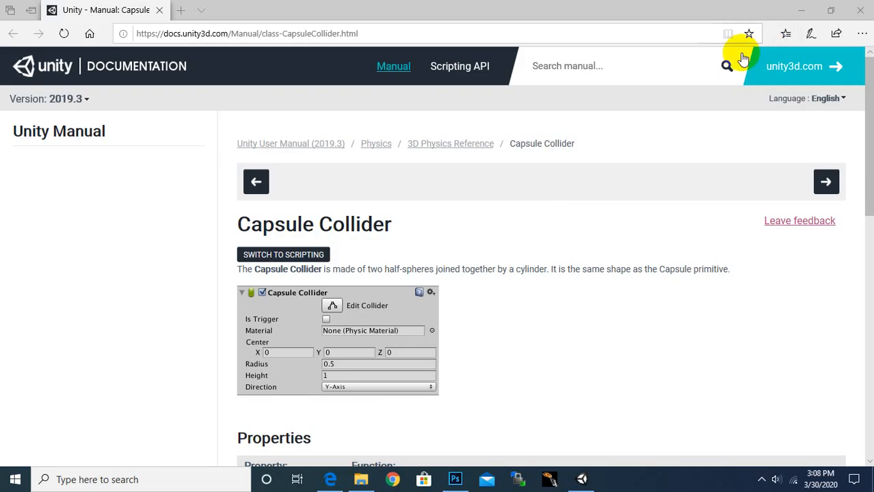
pyautogui.click(625, 82)
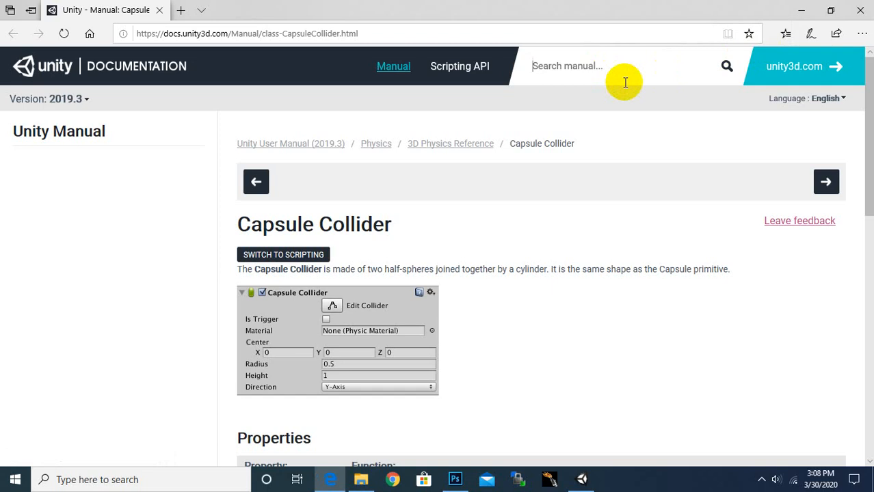
pyautogui.write('character')
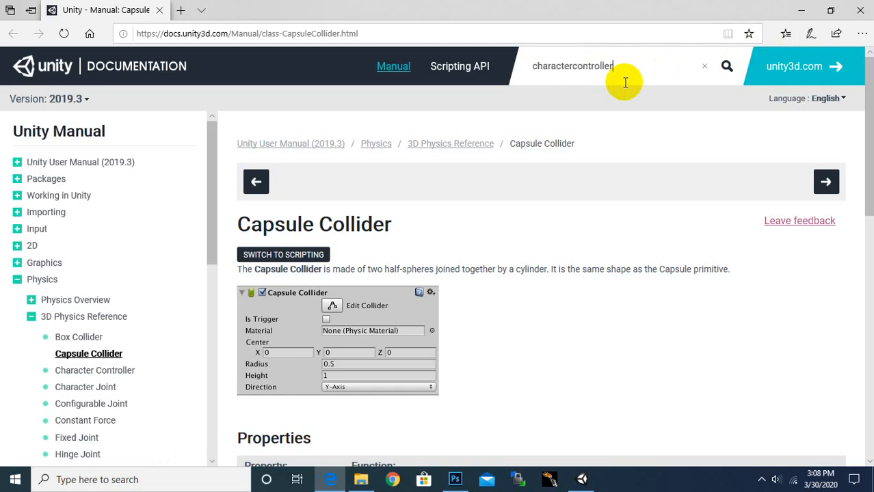
pyautogui.write('controller')
pyautogui.press('Return')
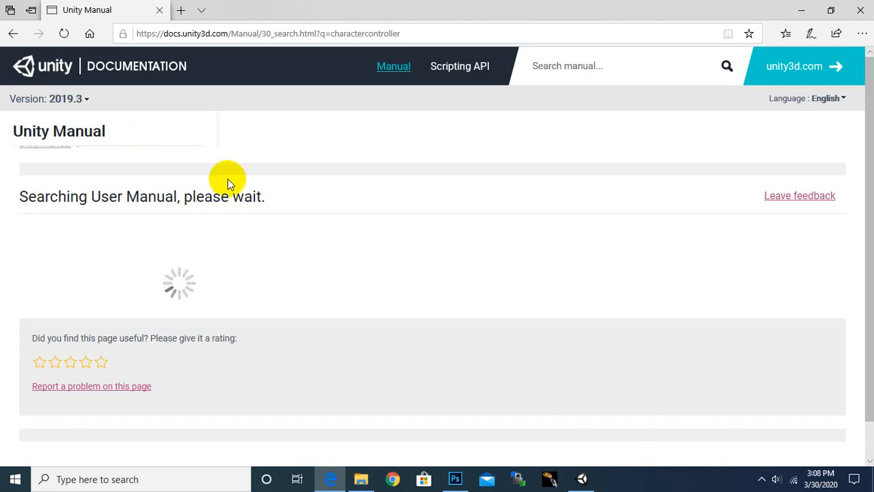
pyautogui.scroll(-1, 223, 185)
pyautogui.scroll(1, 222, 185)
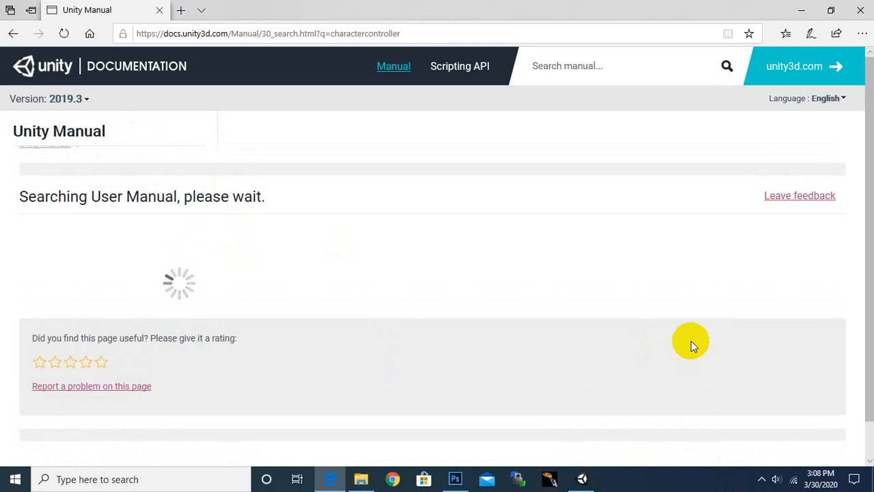
pyautogui.click(761, 480)
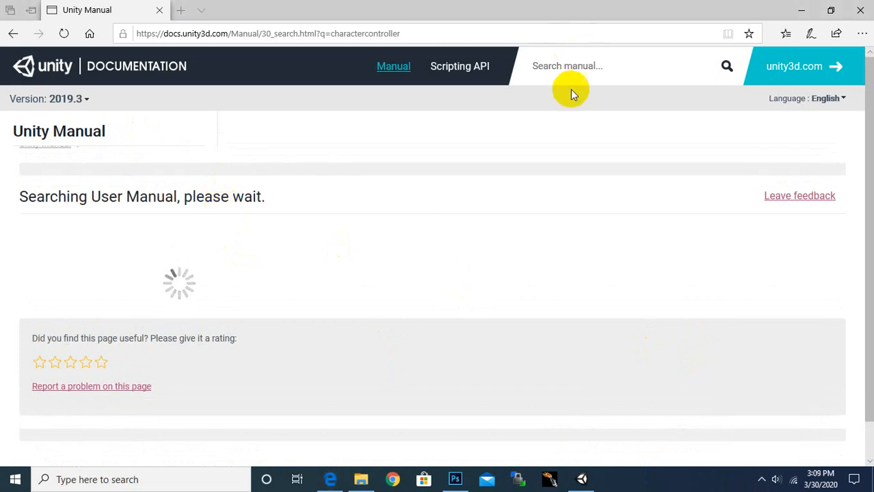
pyautogui.scroll(-1, 556, 251)
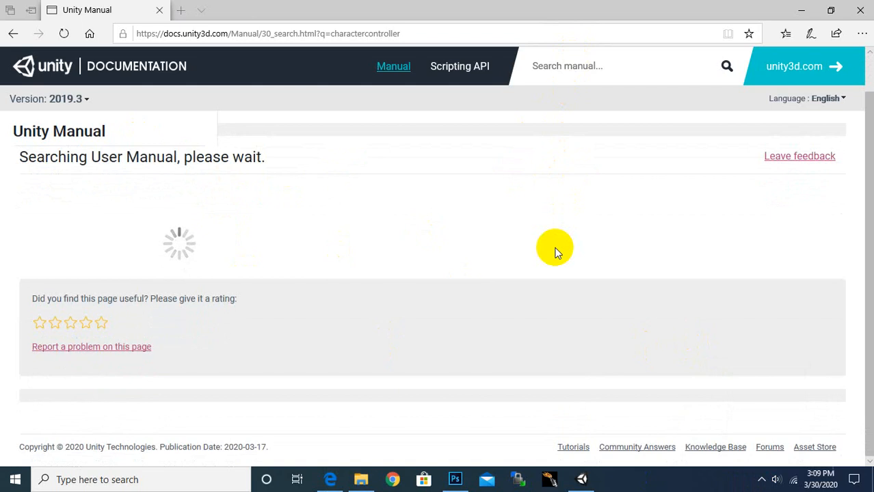
pyautogui.scroll(1, 555, 251)
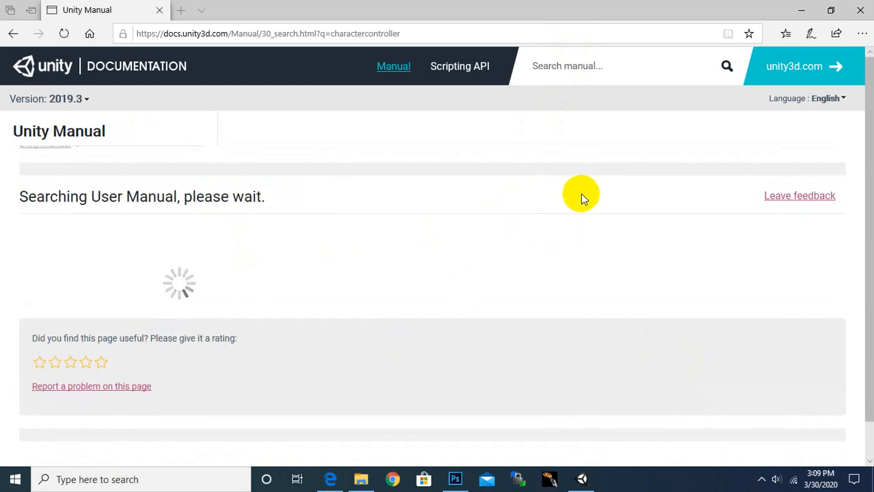
pyautogui.click(805, 12)
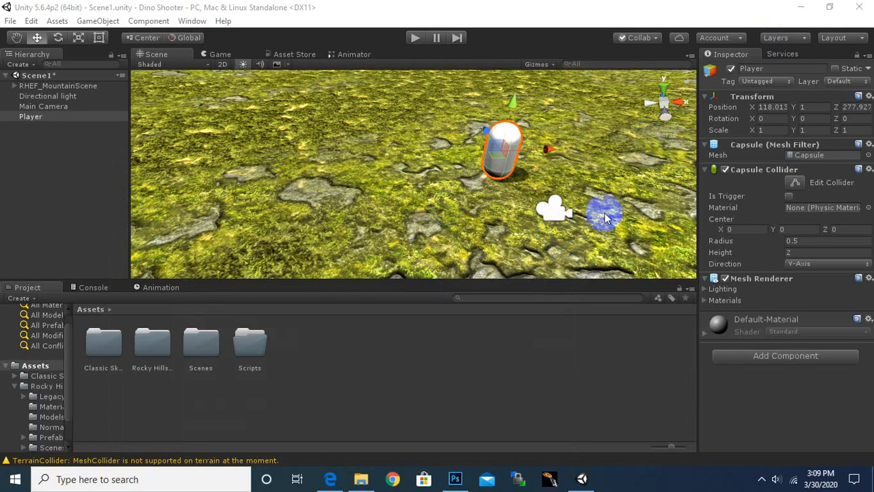
# - Replace the Player's Capsule Collider with a Character Controller component
pyautogui.click(868, 170)
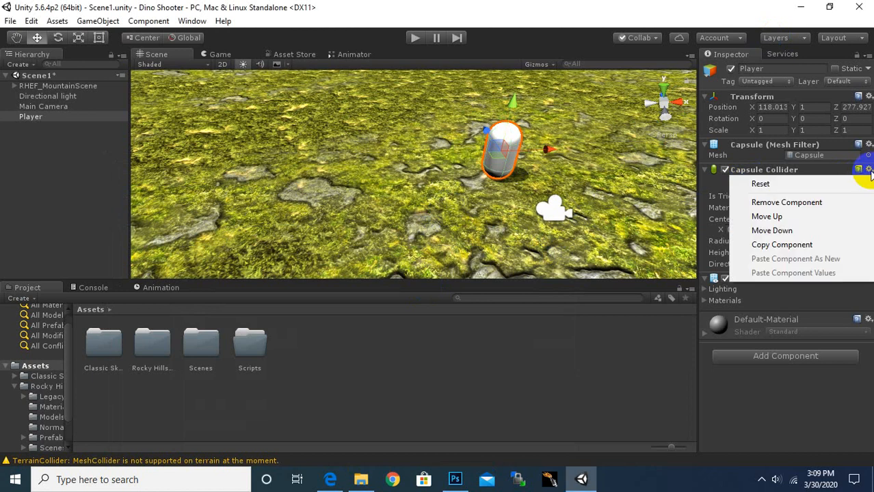
pyautogui.click(827, 207)
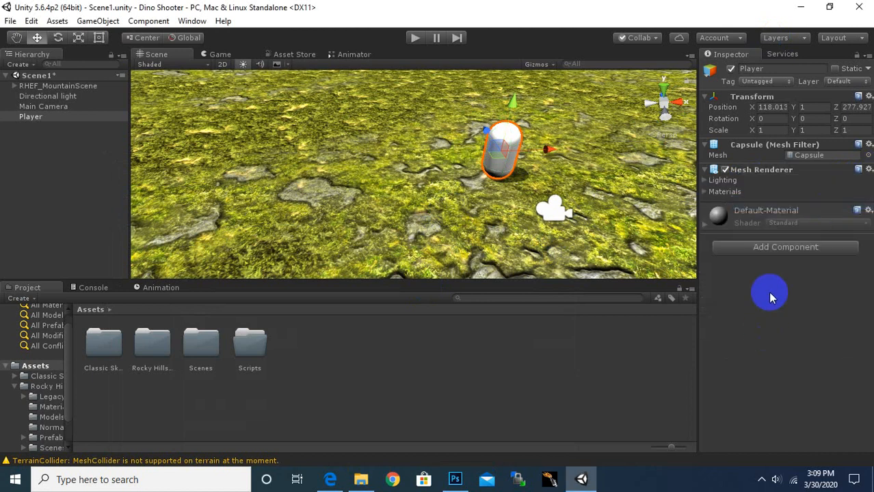
pyautogui.click(780, 249)
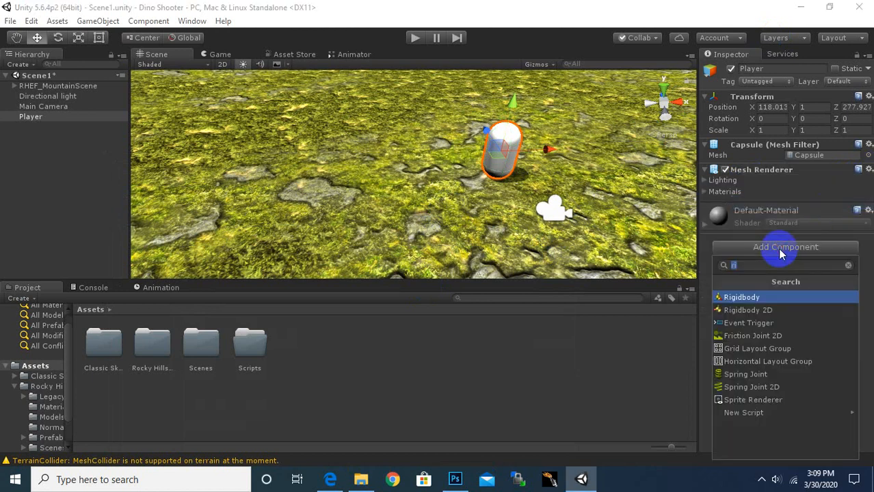
pyautogui.write('cha')
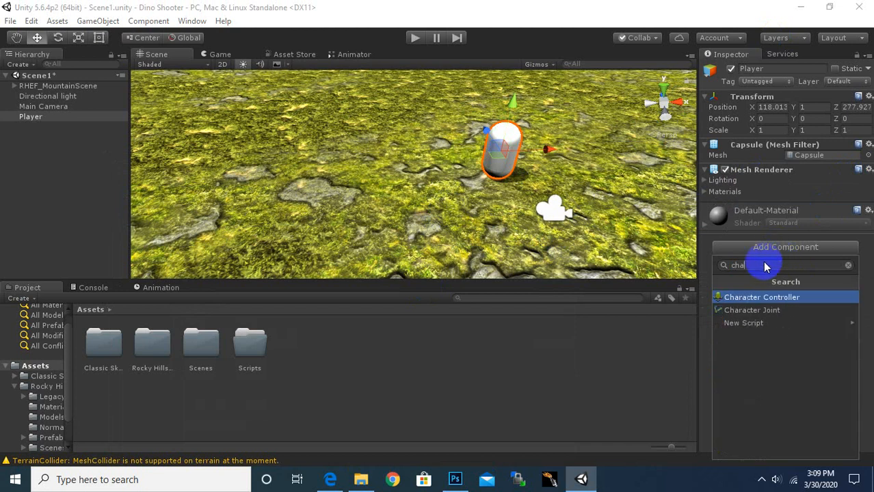
pyautogui.click(758, 299)
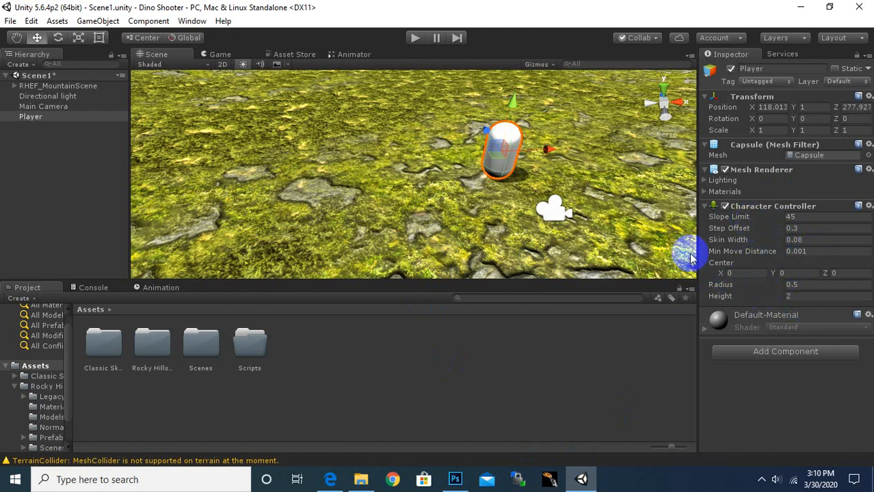
# - Try a Character Controller radius of 0.89 on the Player and set it back to 0.5
pyautogui.scroll(2, 508, 113)
pyautogui.scroll(1, 605, 132)
pyautogui.moveTo(608, 131); pyautogui.dragTo(527, 145, button='middle')
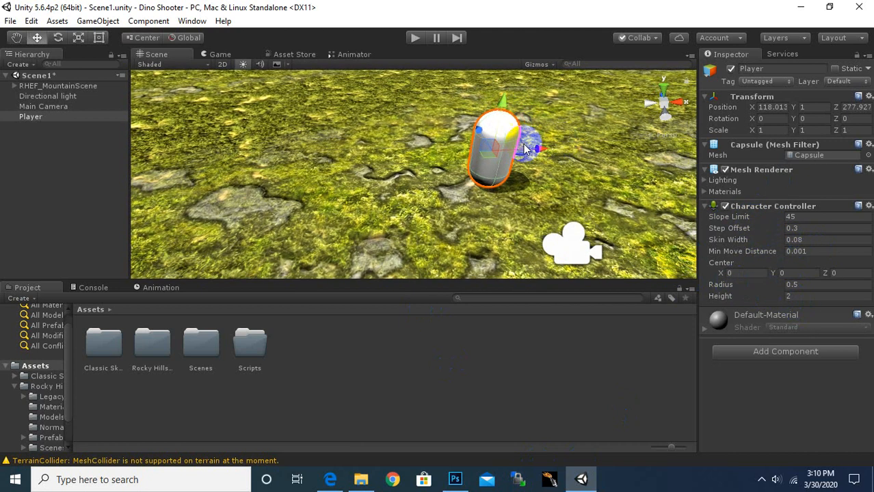
pyautogui.scroll(1, 526, 118)
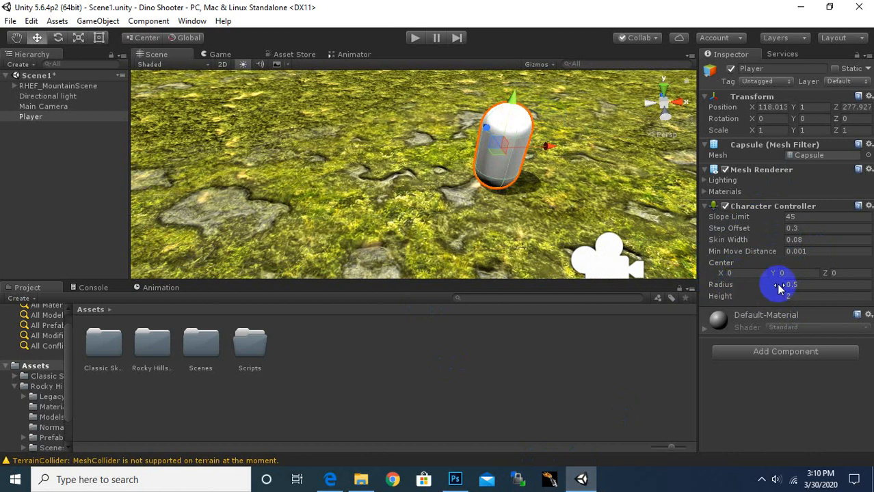
pyautogui.moveTo(784, 287); pyautogui.dragTo(791, 287)
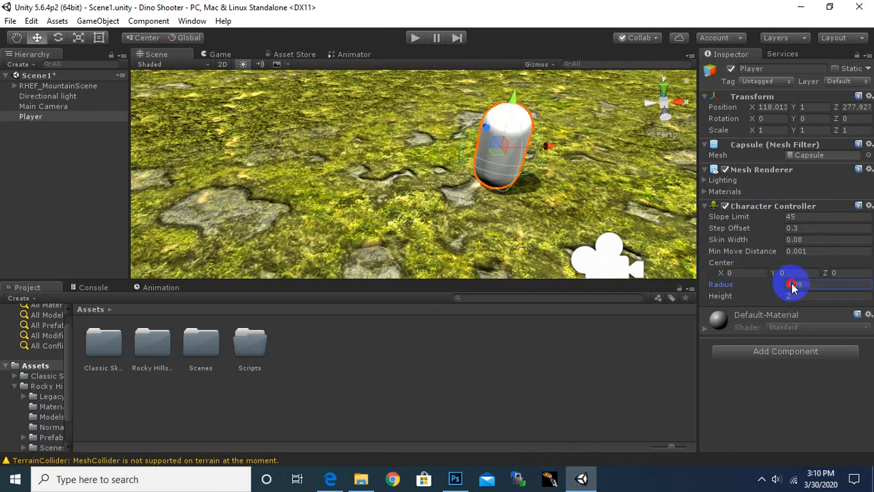
pyautogui.scroll(3, 523, 158)
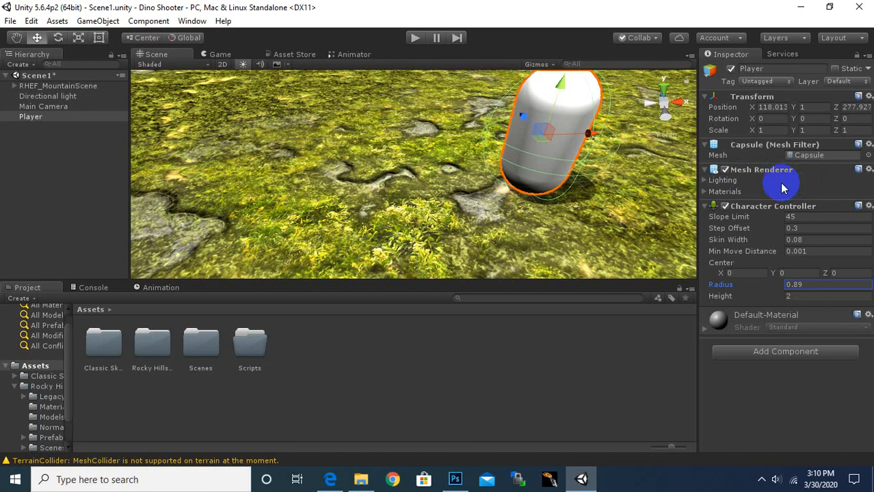
pyautogui.write('0.5')
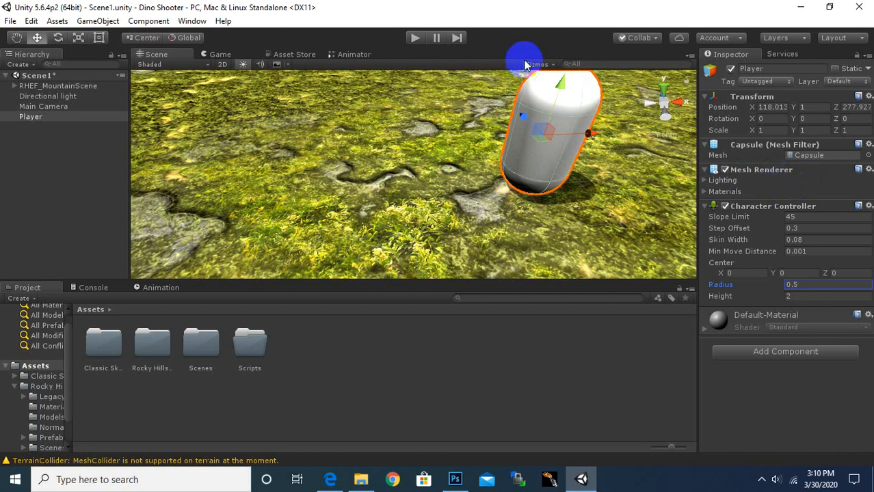
pyautogui.scroll(-2, 615, 180)
pyautogui.moveTo(616, 176); pyautogui.dragTo(589, 174, button='middle')
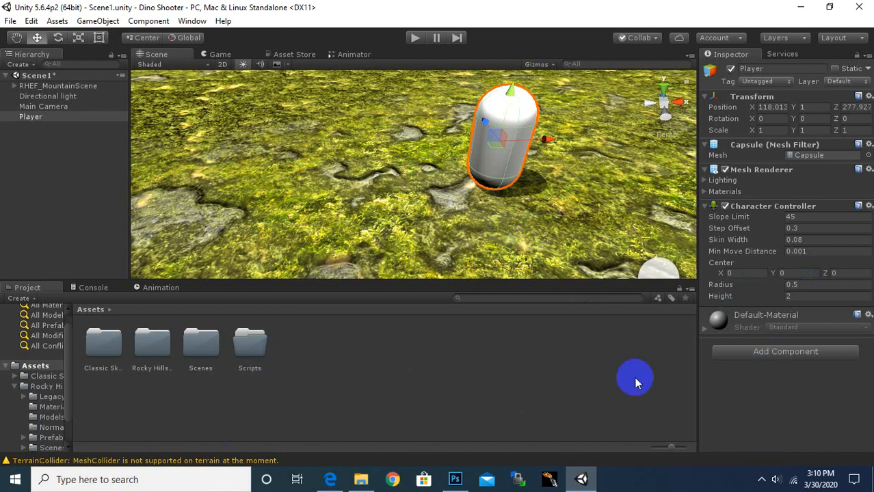
pyautogui.click(761, 354)
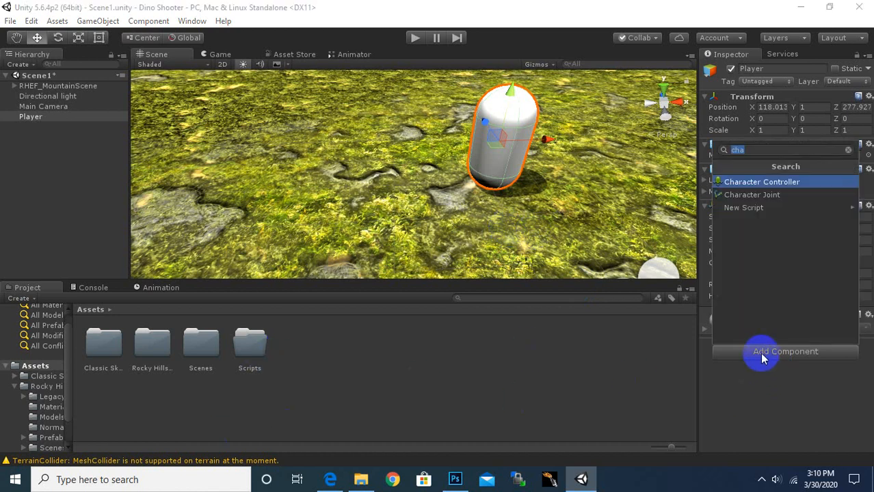
pyautogui.write('c')
pyautogui.press('BackSpace')
pyautogui.write('sc')
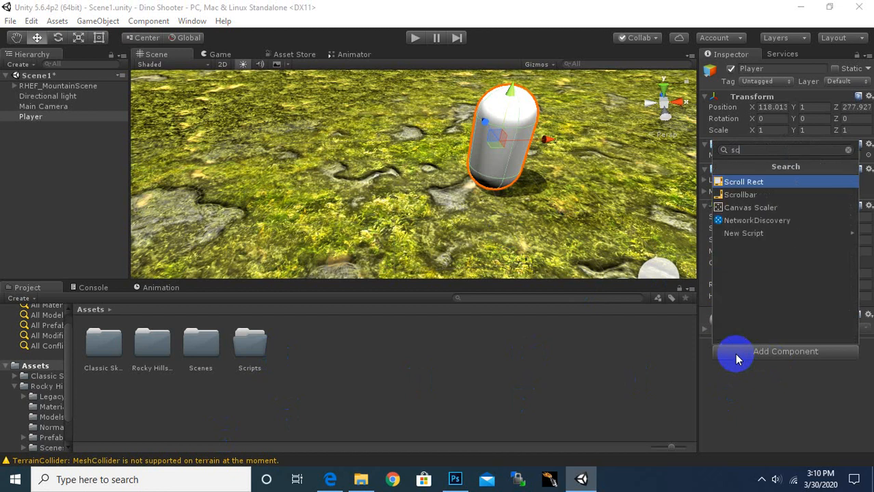
pyautogui.click(746, 236)
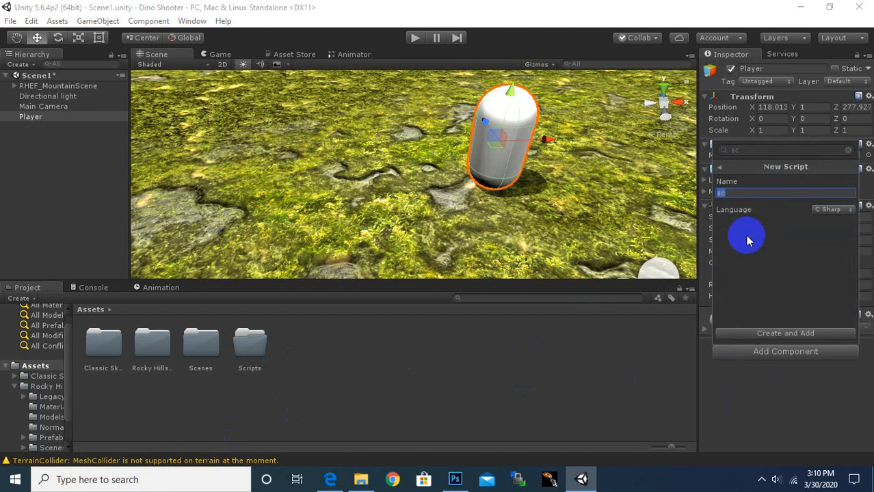
pyautogui.click(824, 210)
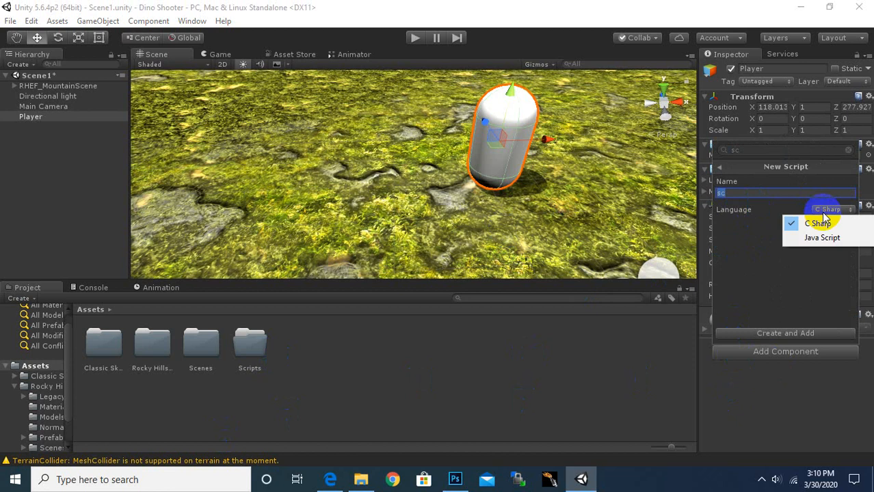
pyautogui.click(778, 206)
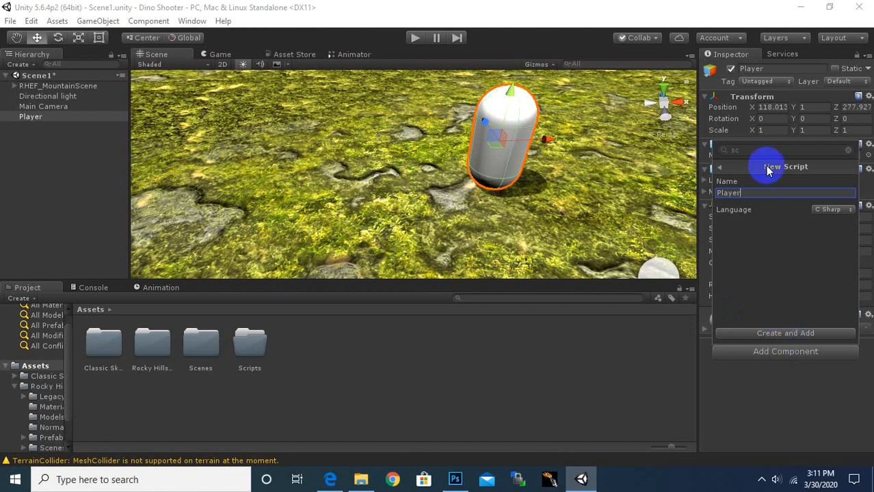
pyautogui.click(420, 354)
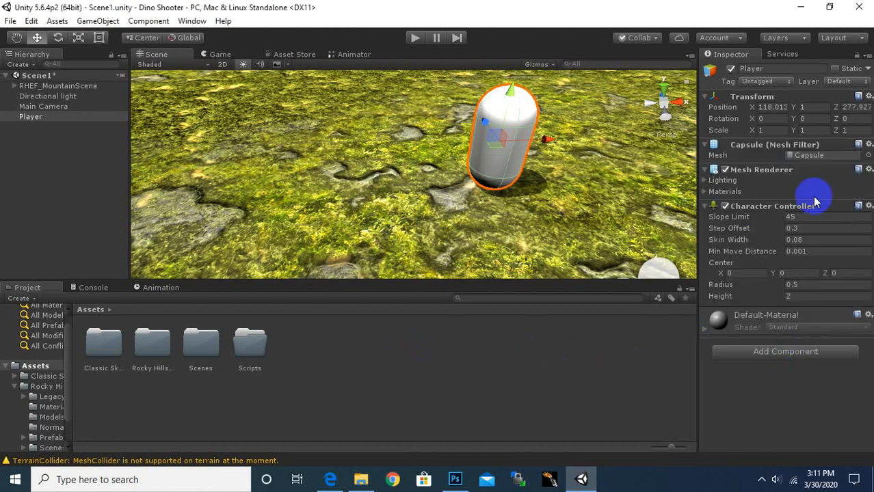
# - Create a C# script named Player in the Scripts folder
pyautogui.doubleClick(248, 350)
pyautogui.rightClick(314, 353)
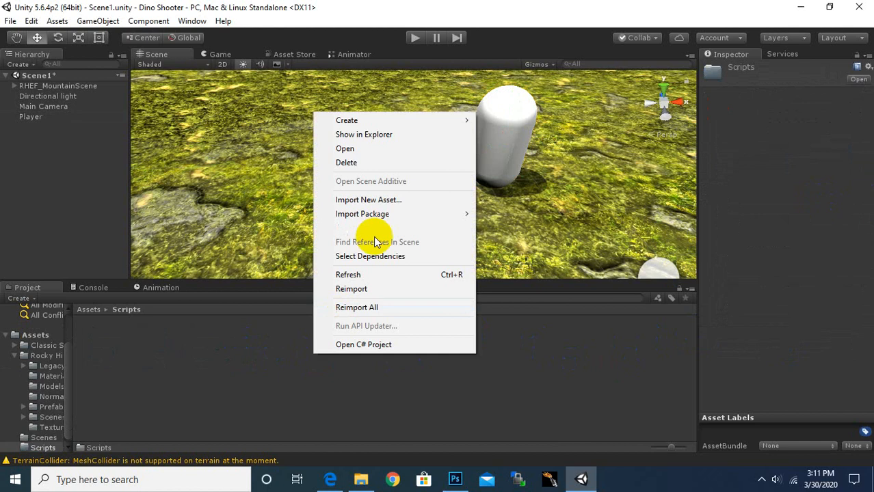
pyautogui.moveTo(439, 126)
pyautogui.click(511, 139)
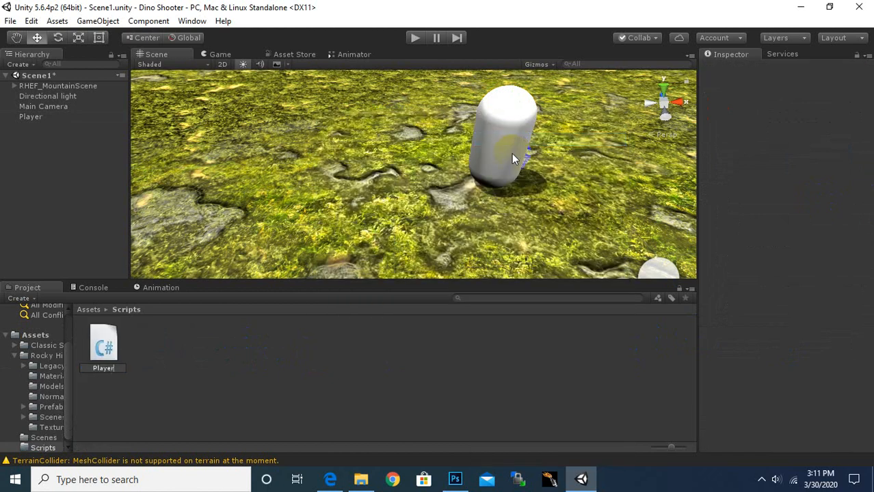
pyautogui.press('Return')
# - Attach the Player script from the Scripts folder to the Player object as a component
pyautogui.click(30, 117)
pyautogui.moveTo(104, 345); pyautogui.dragTo(795, 403)
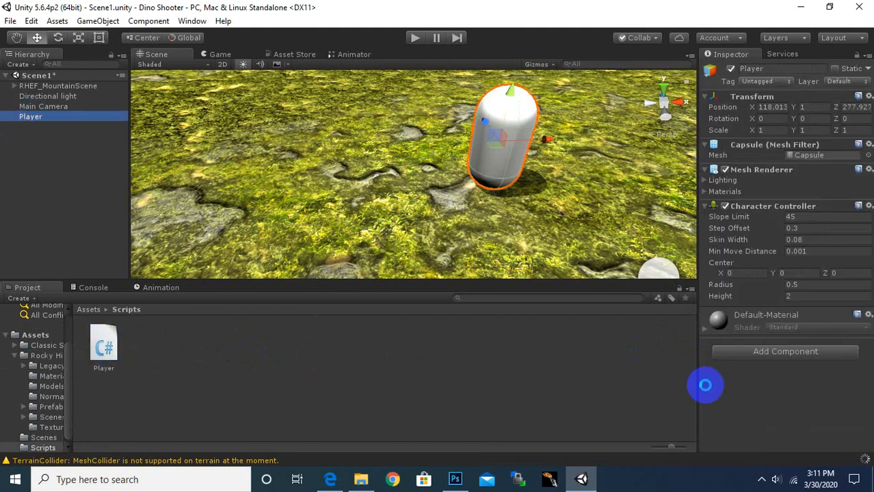
pyautogui.click(74, 339)
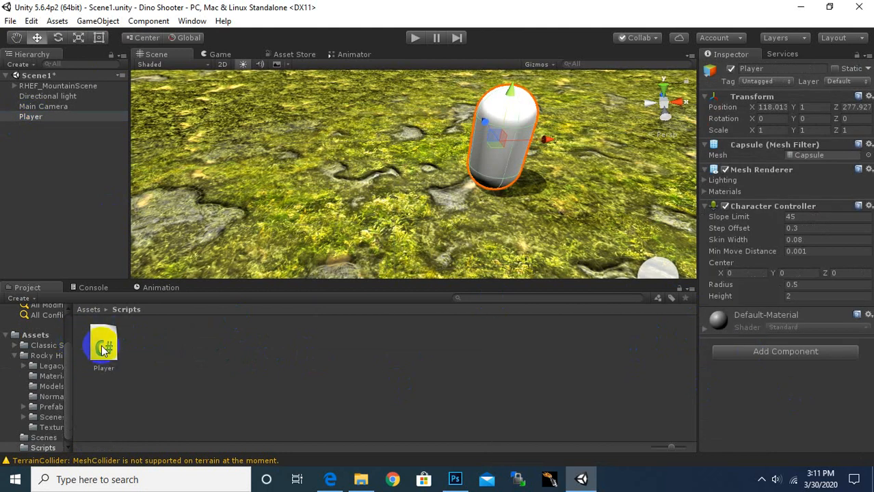
pyautogui.moveTo(101, 348); pyautogui.dragTo(790, 377)
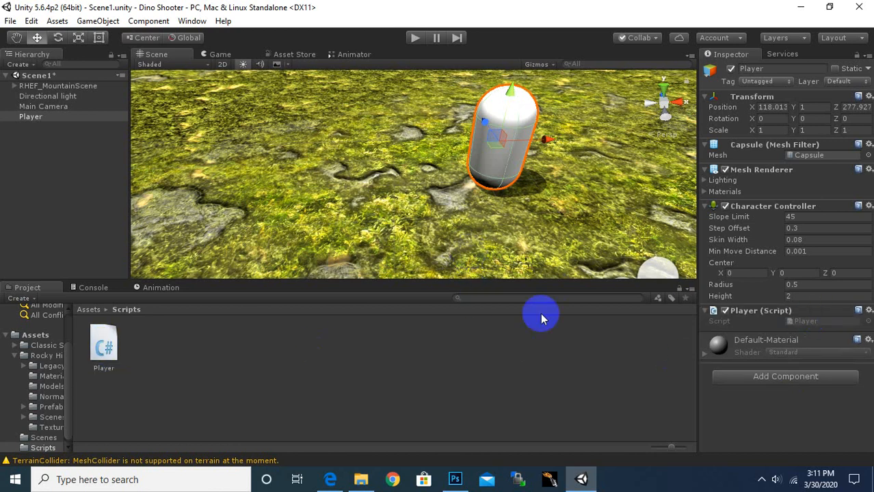
pyautogui.scroll(-3, 444, 192)
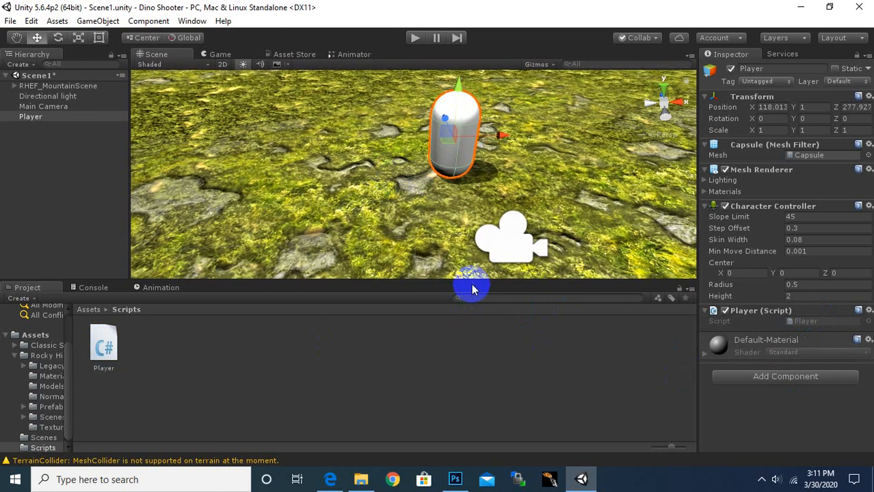